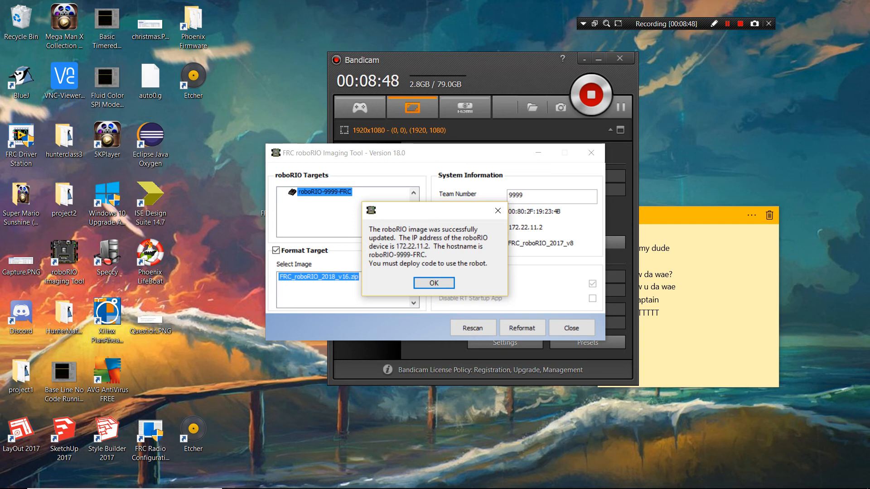
- Dismiss the imaging confirmation, close the roboRIO Imaging Tool and open Phoenix LifeBoat, positioning its window clear of the desktop shortcuts
left_click(432, 283)
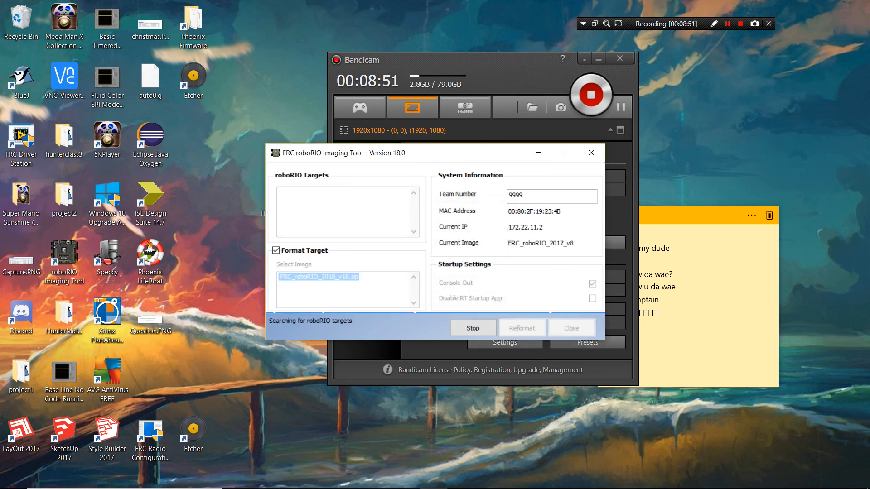
left_click(591, 154)
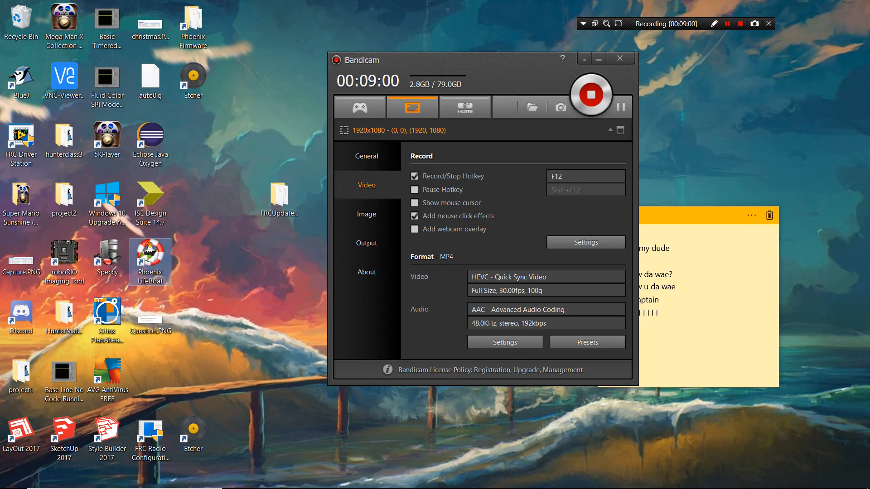
double_click(150, 262)
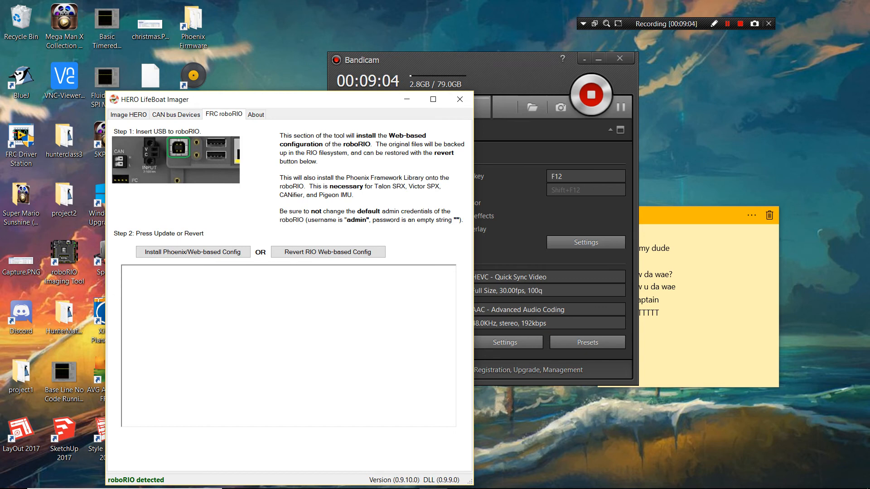
left_click_drag(290, 100, 448, 94)
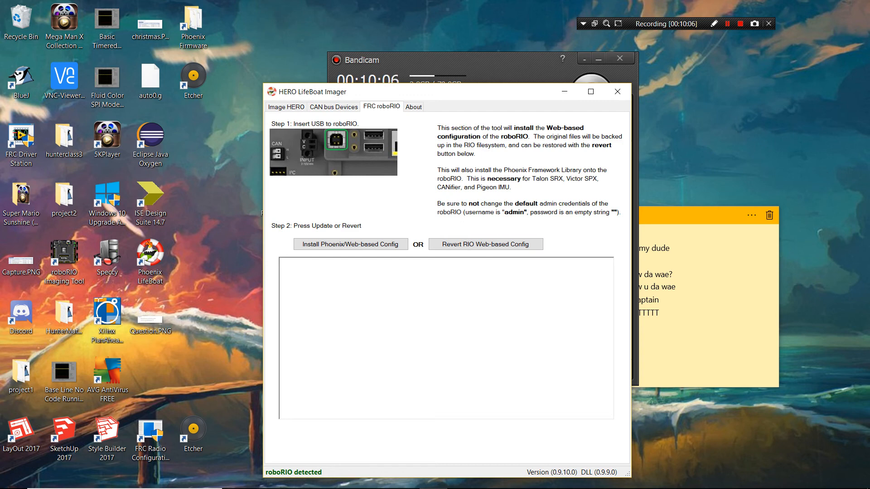
- Install the Phoenix/Web-based Config on the roboRIO, acknowledge the update notice and close the HERO LifeBoat Imager
left_click(340, 244)
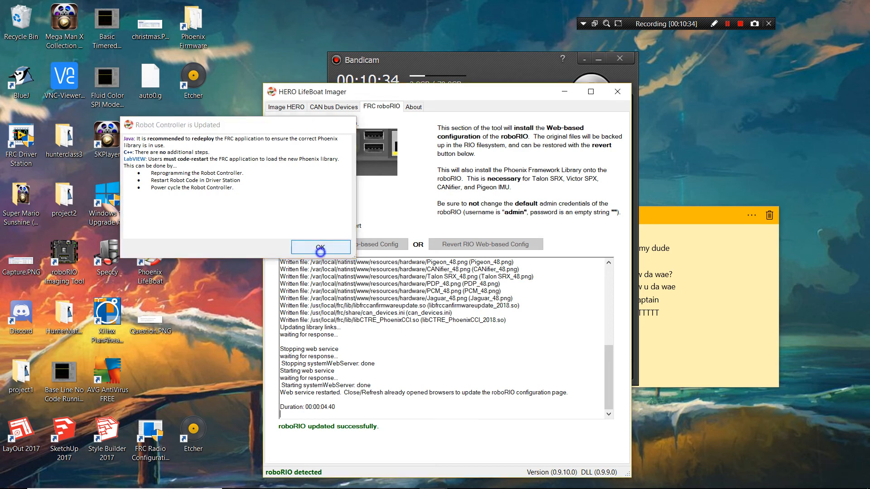
left_click(321, 247)
left_click(618, 92)
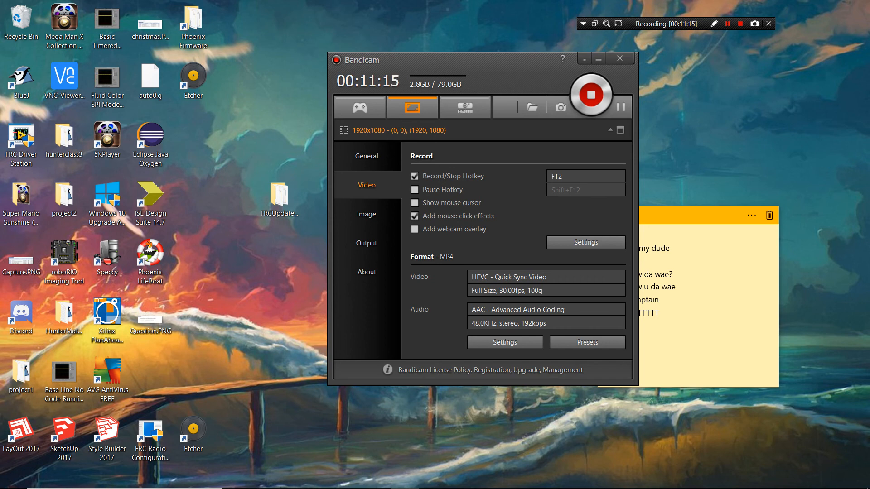
- Launch Internet Explorer, load the roboRIO configuration page at 172.22.11.2 and maximize the window
key("super")
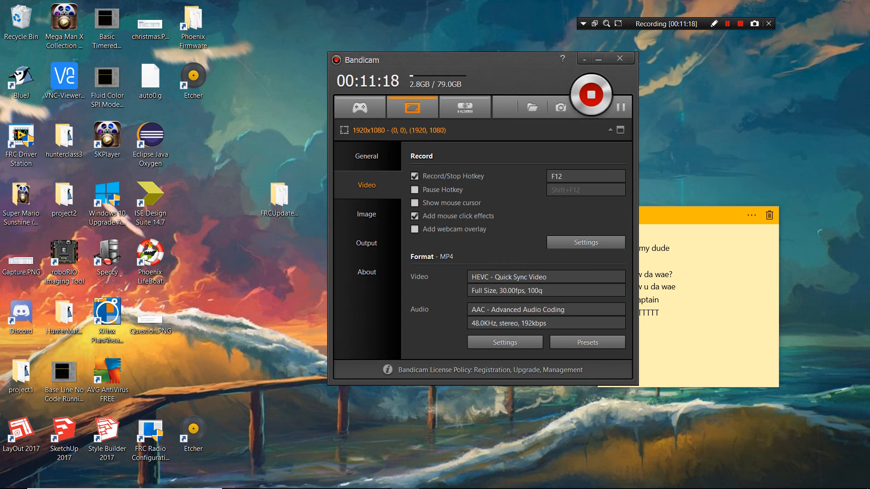
type("internet")
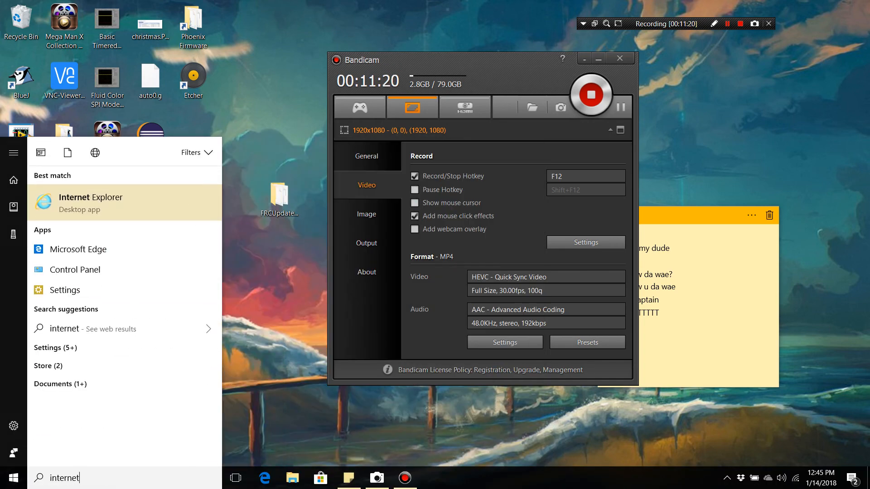
key("Return")
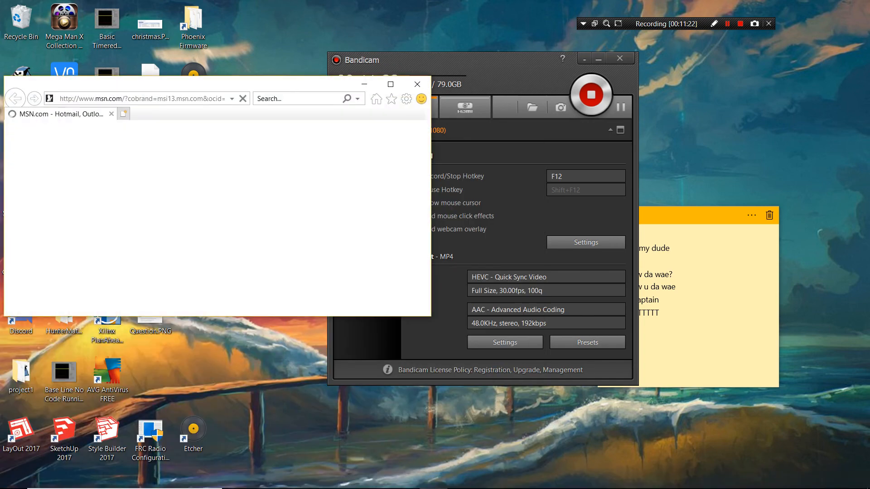
left_click(220, 96)
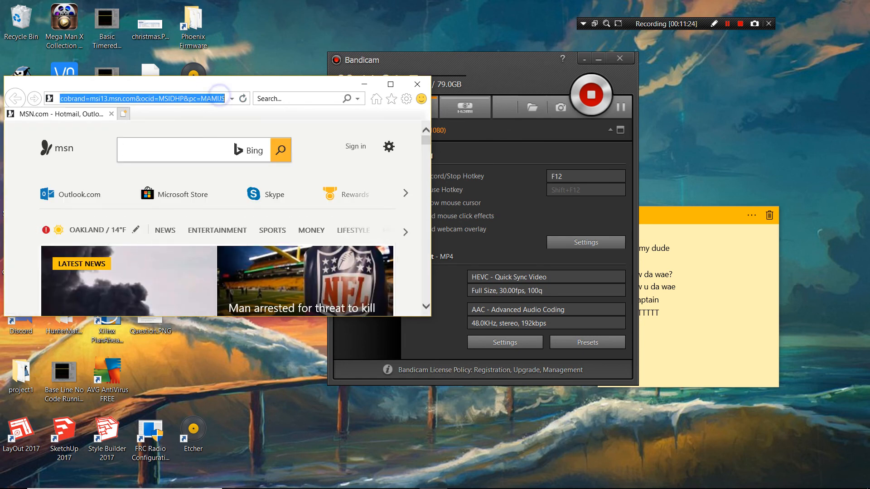
type("172")
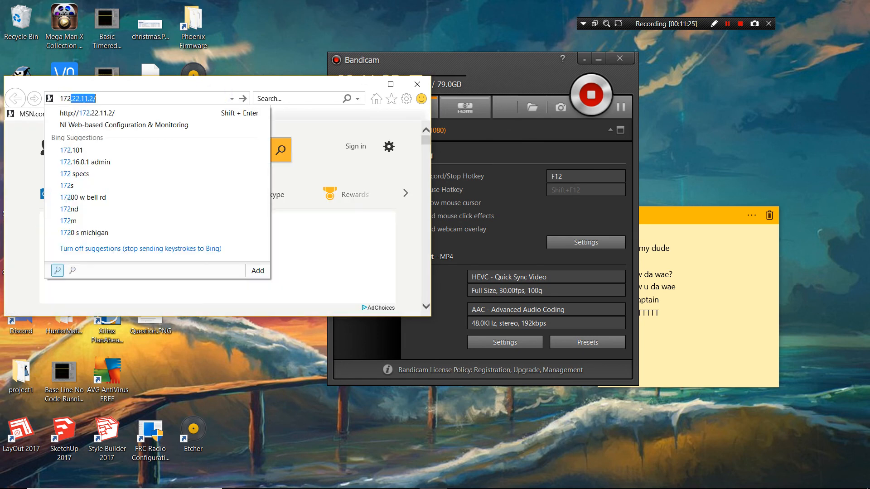
key("Return")
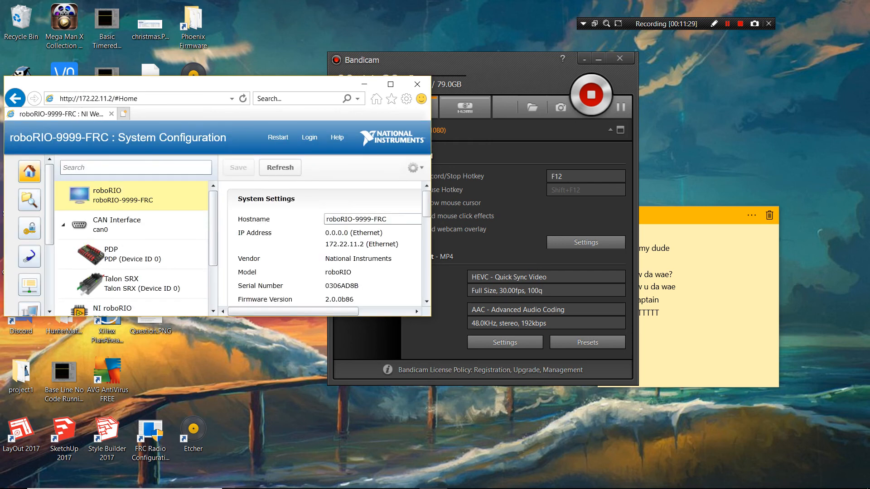
left_click_drag(187, 89, 263, 0)
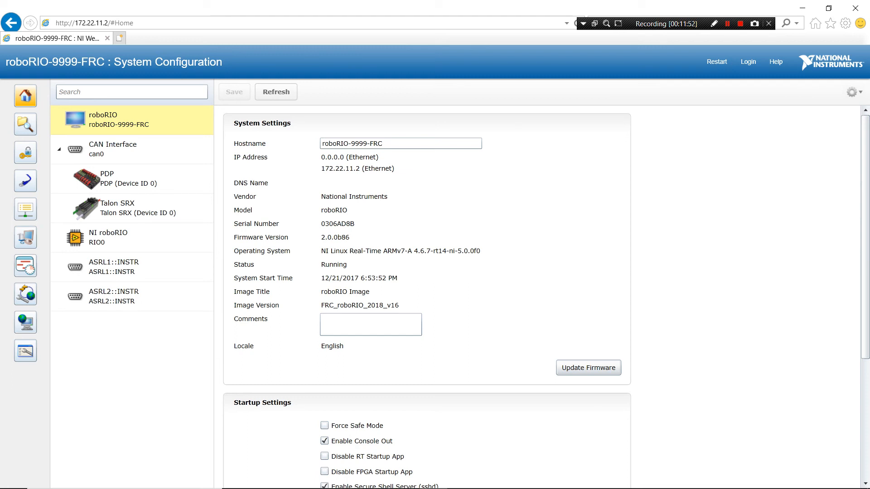
- View the CAN Interface settings and show the roboRIO wiring with the Camera app's other camera, minimizing the app when done
left_click(161, 146)
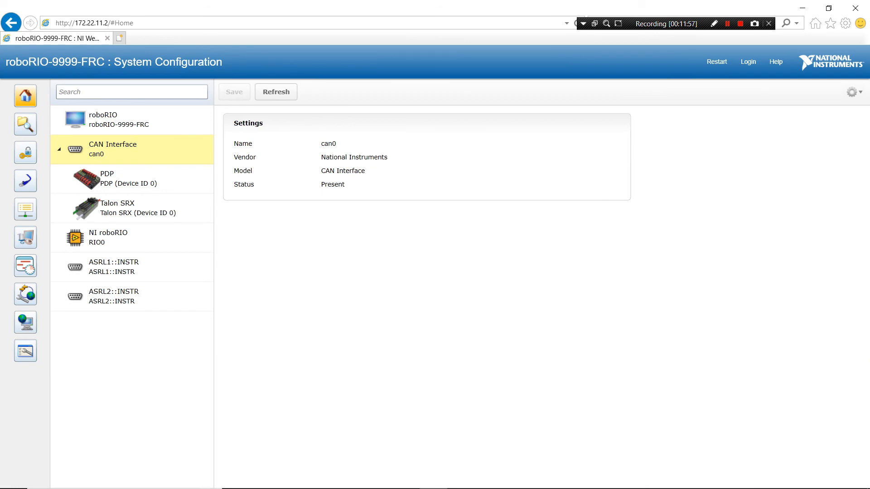
mouse_move(405, 488)
left_click(377, 482)
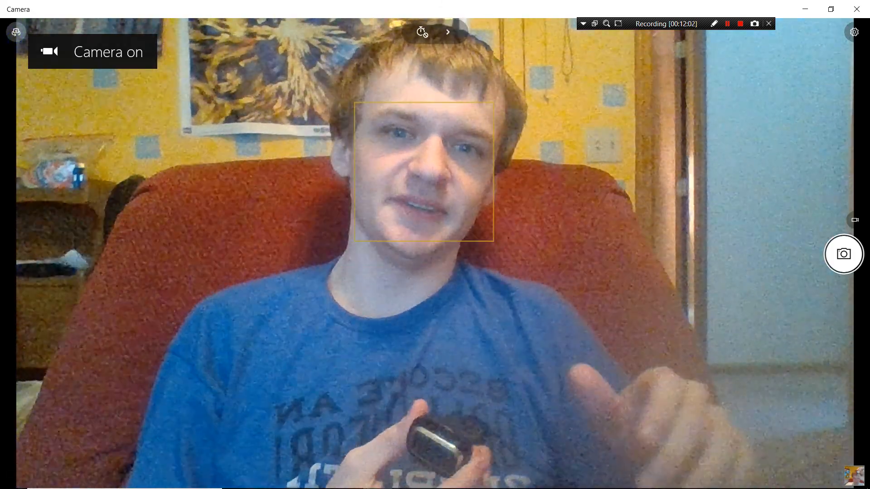
left_click(16, 32)
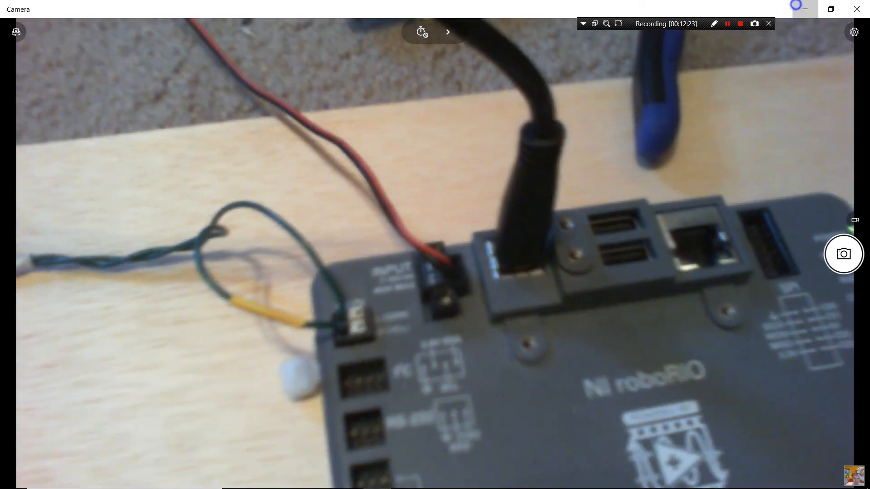
left_click(797, 7)
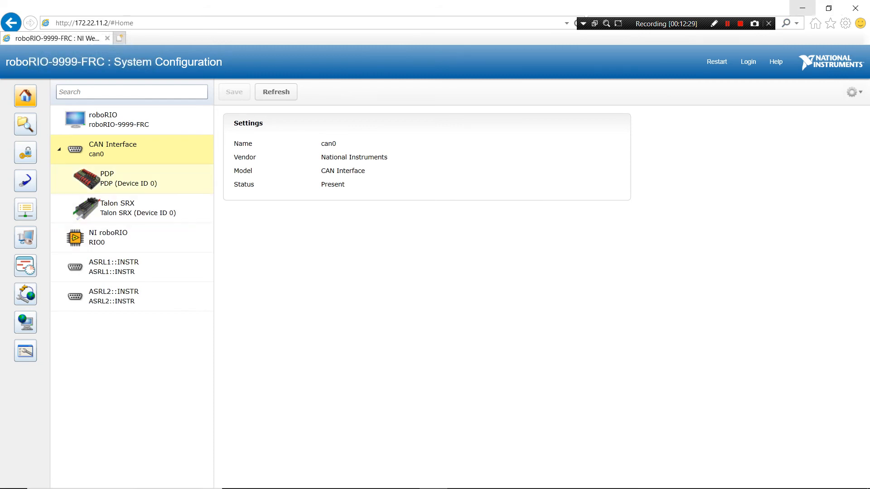
- Examine the settings of the PDP and the Talon SRX, including the PDP's firmware version
left_click(153, 178)
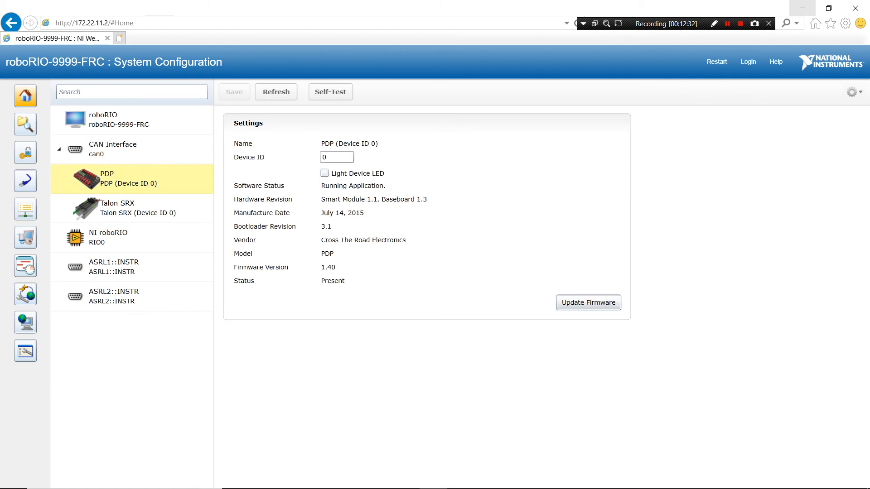
left_click(157, 213)
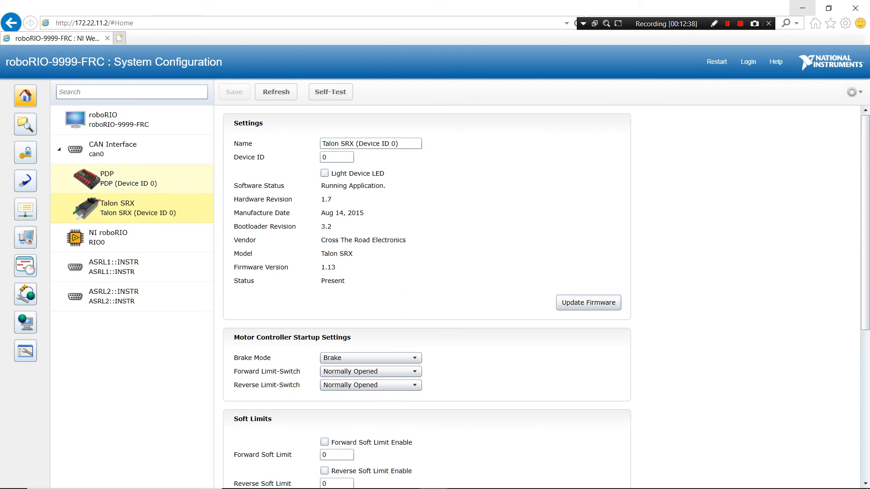
left_click(139, 188)
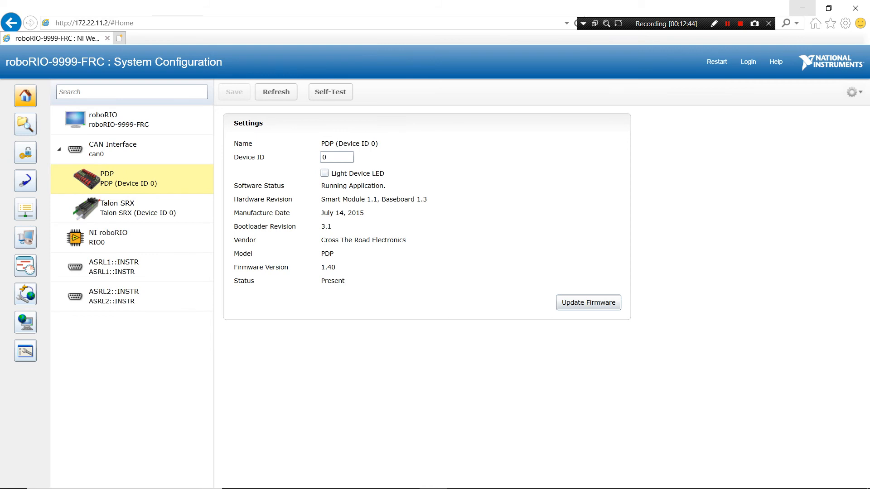
left_click(337, 270)
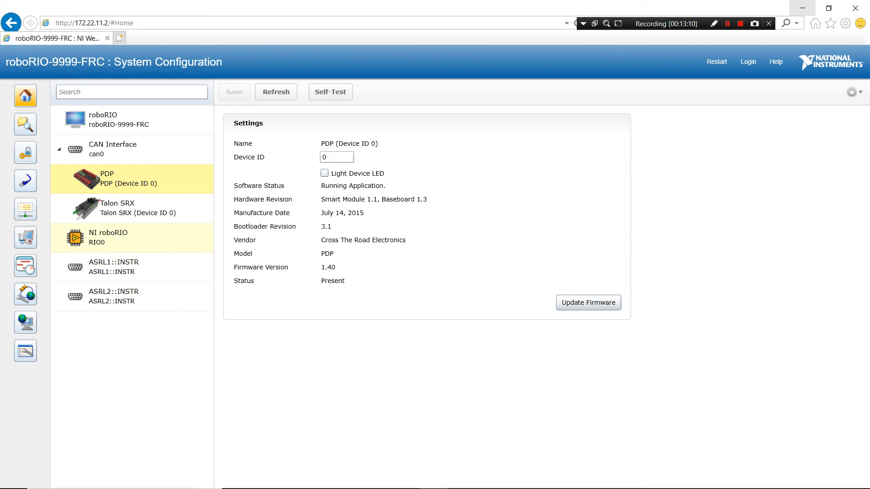
- Set the Talon SRX's Device ID to 1 and save the change
left_click(142, 213)
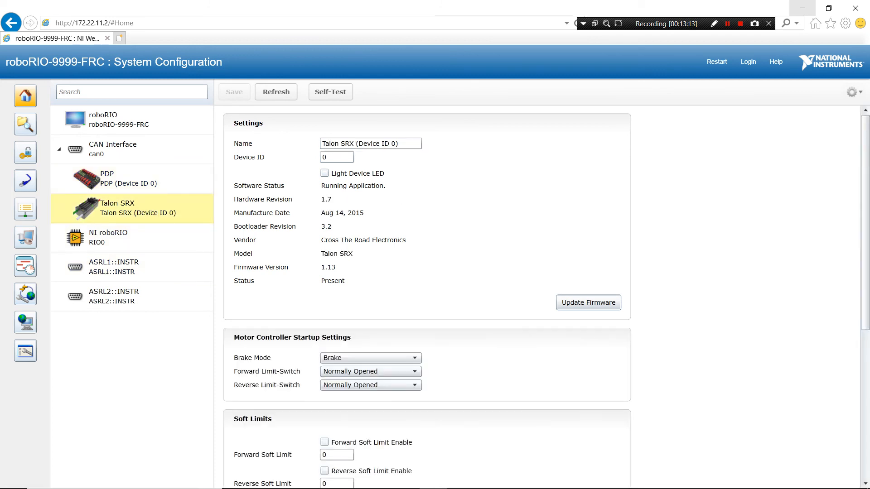
double_click(347, 161)
type("1")
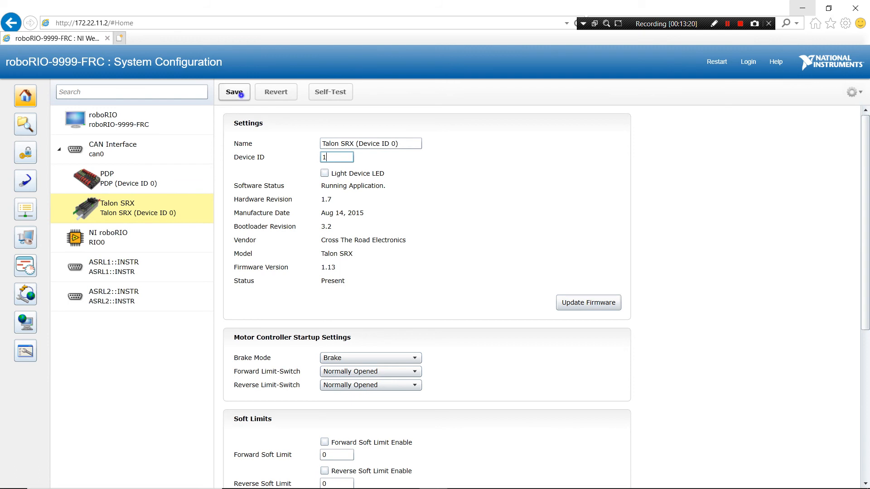
left_click(234, 92)
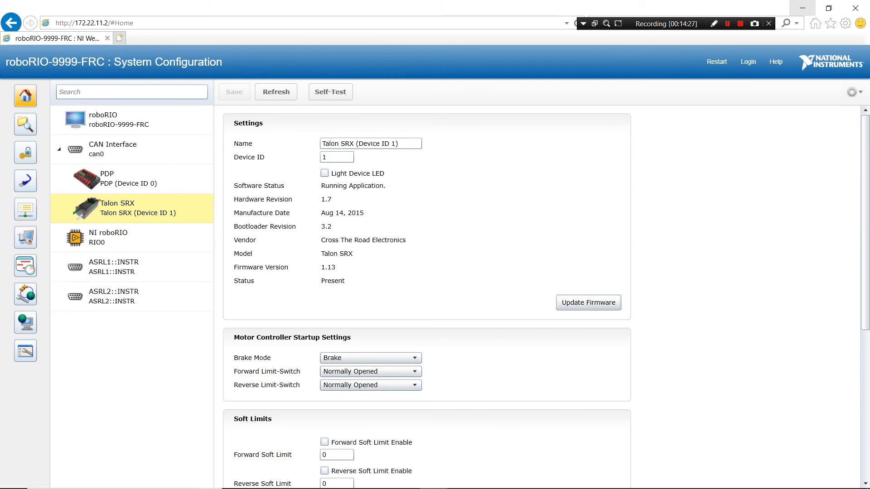
- Log in to the roboRIO configuration page with the user name admin and a blank password
left_click(748, 62)
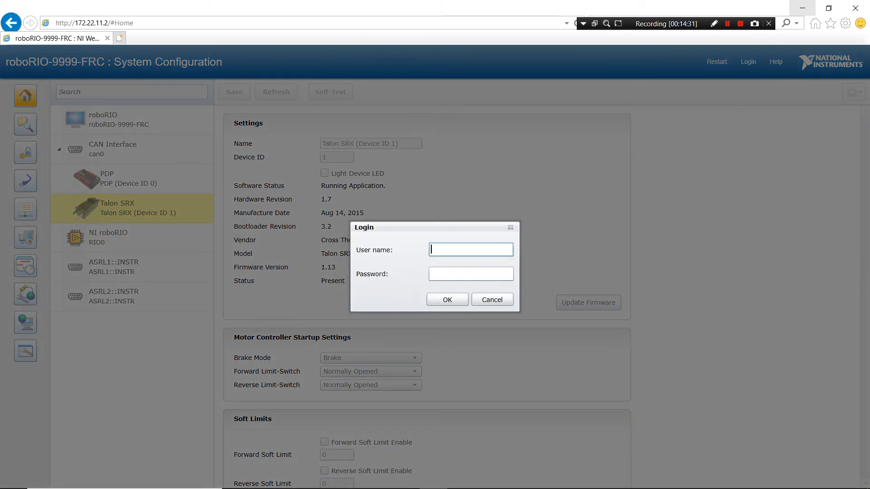
type("admin")
key("Return")
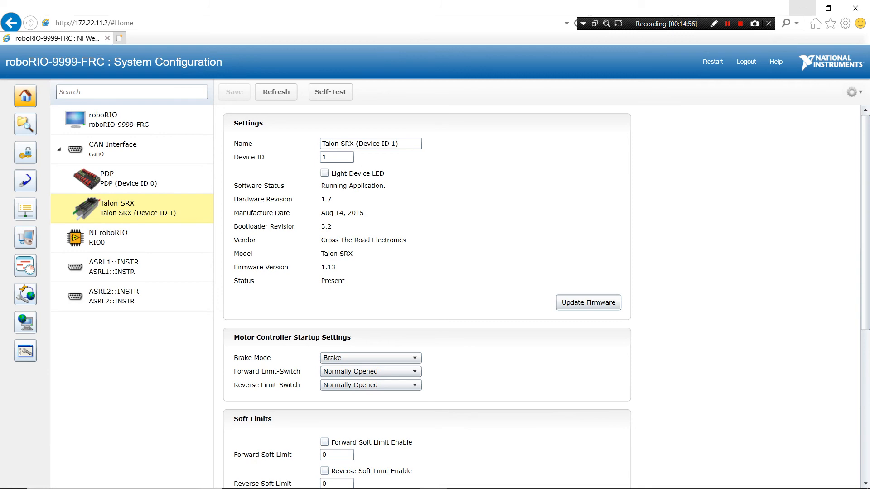
- Choose TalonSrx-Application-3.3-MotProf-FRC2018.crf from the TalonSRX-Application-3.3-FRC2018 folder in Downloads as the Talon SRX's firmware file
left_click(588, 302)
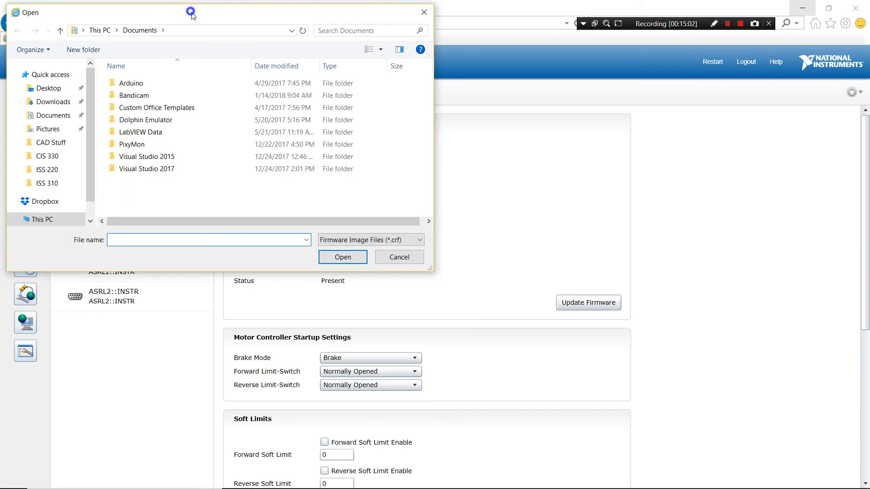
left_click(152, 109)
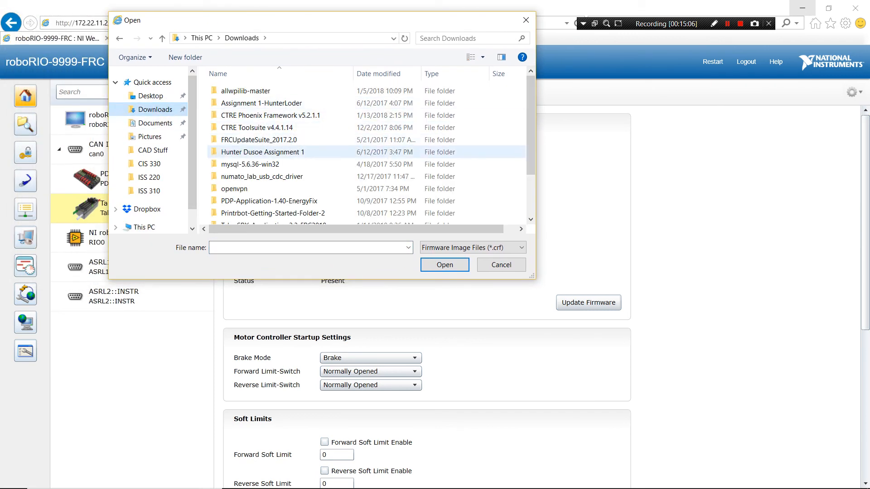
scroll(317, 181, "down", 2)
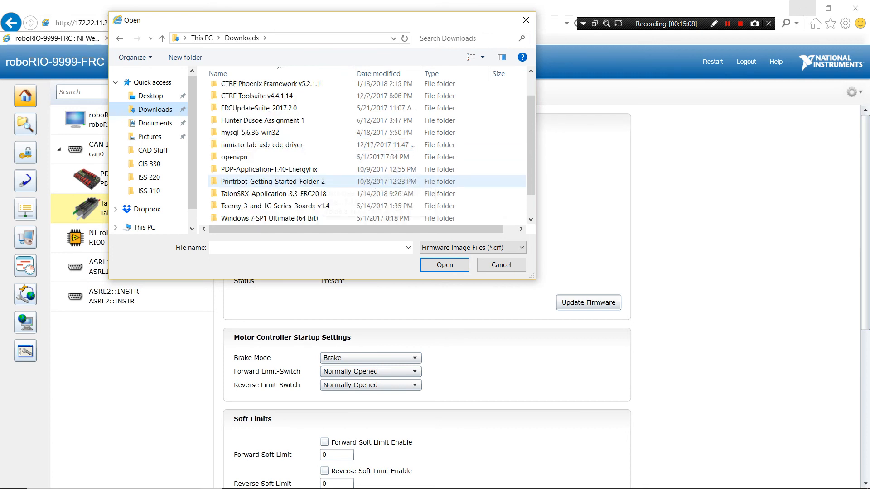
double_click(299, 169)
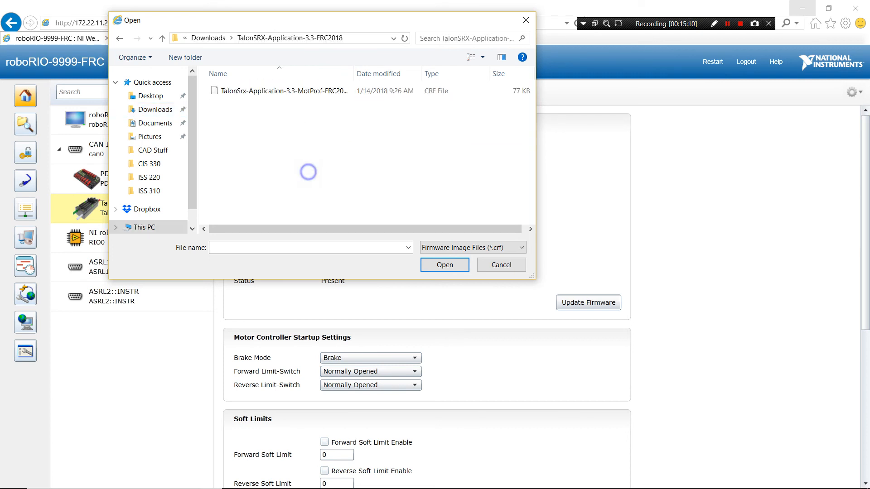
left_click_drag(353, 72, 427, 73)
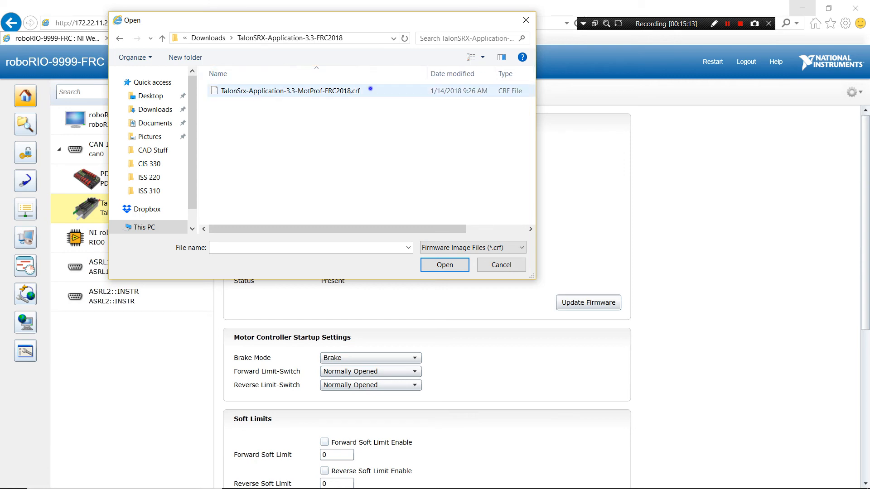
left_click(370, 90)
left_click(445, 265)
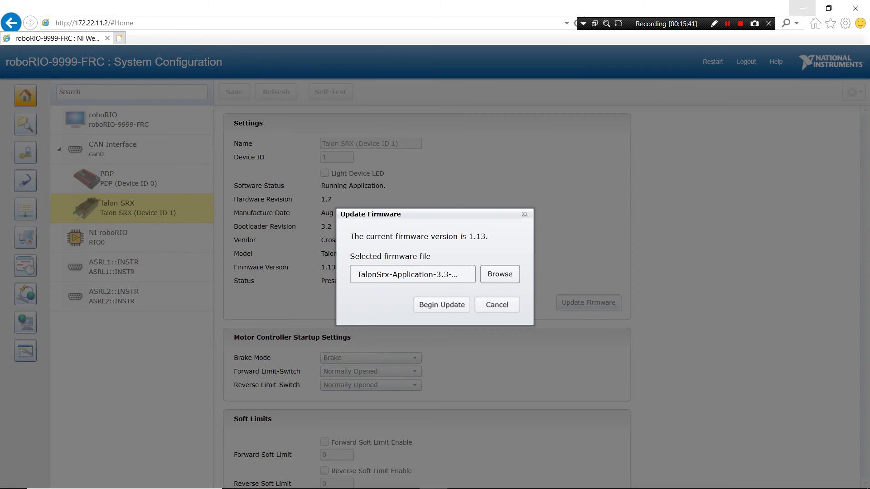
- Run the Talon SRX firmware update and refresh the device settings to check the firmware version
left_click(457, 310)
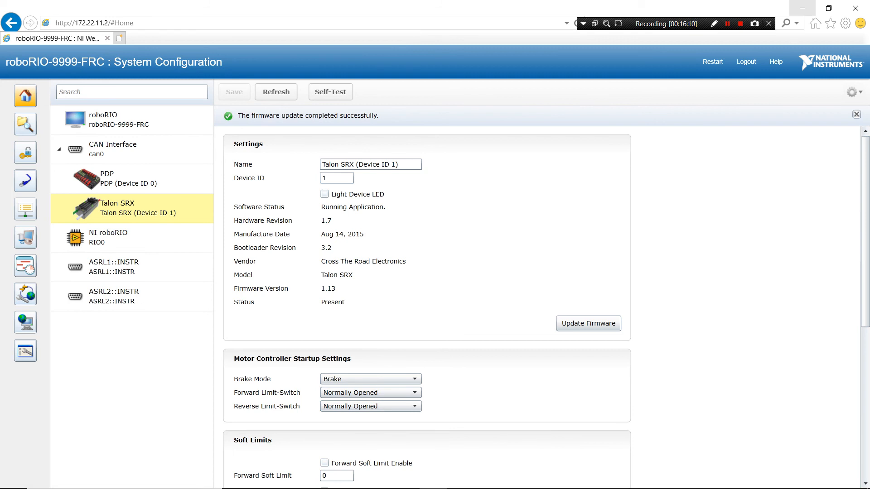
left_click(276, 92)
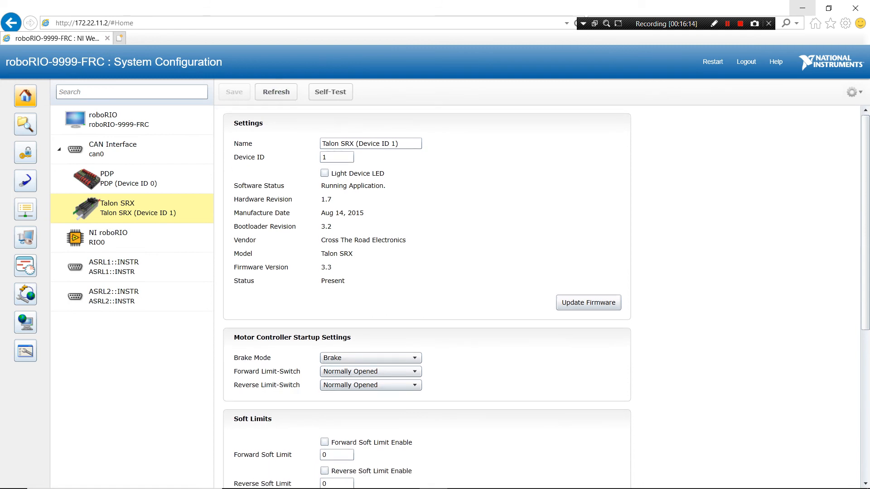
left_click(337, 269)
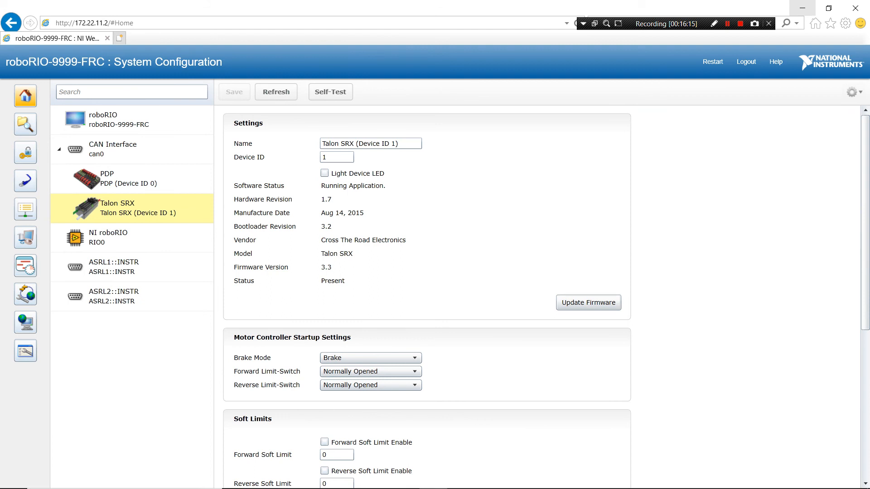